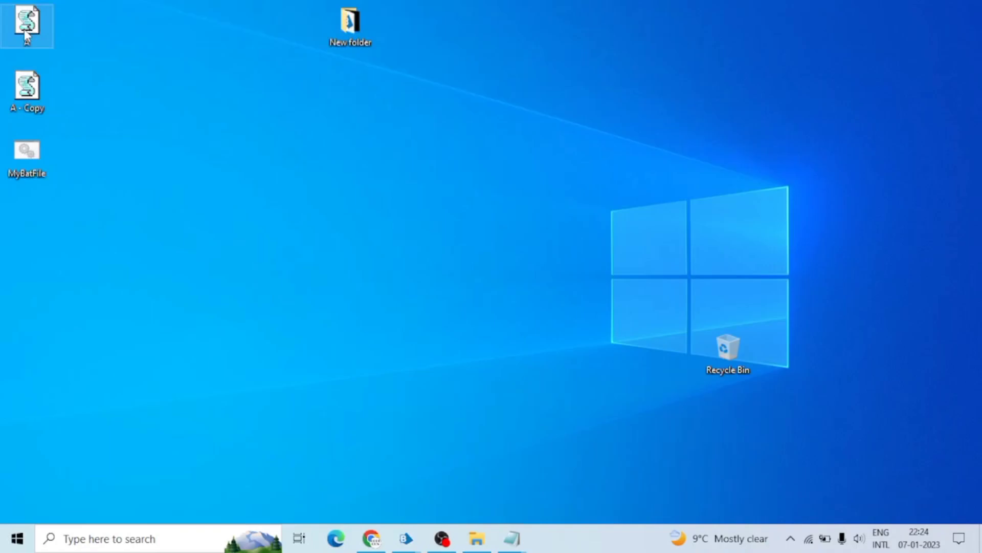
Turn up the speaker volume.
key("XF86AudioLowerVolume")
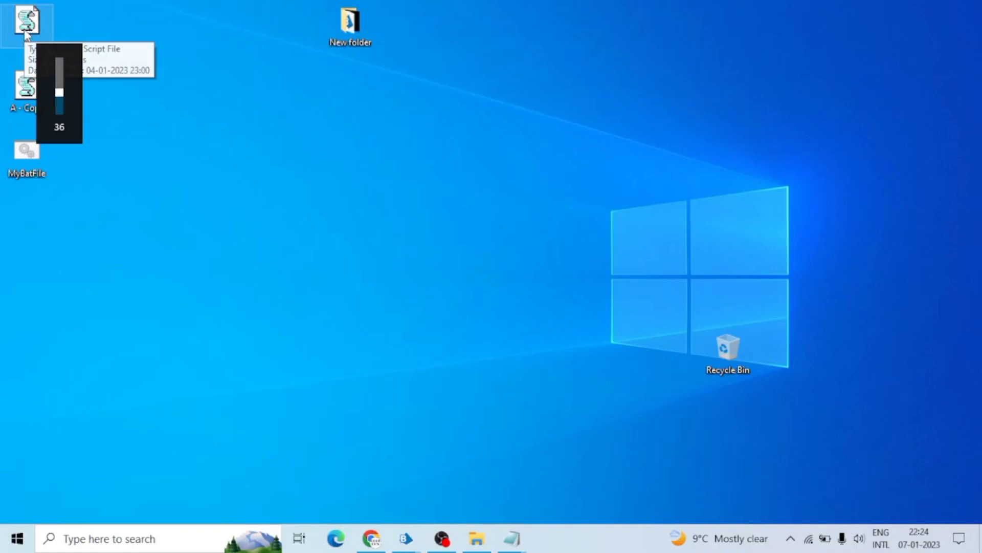
key("XF86AudioRaiseVolume")
key("XF86AudioRaiseVolume")
key("XF86AudioRaiseVolume")
key("XF86AudioRaiseVolume")
key("XF86AudioRaiseVolume")
key("XF86AudioRaiseVolume")
key("XF86AudioRaiseVolume")
key("XF86AudioRaiseVolume")
key("XF86AudioRaiseVolume")
key("XF86AudioRaiseVolume")
key("XF86AudioRaiseVolume")
key("XF86AudioRaiseVolume")
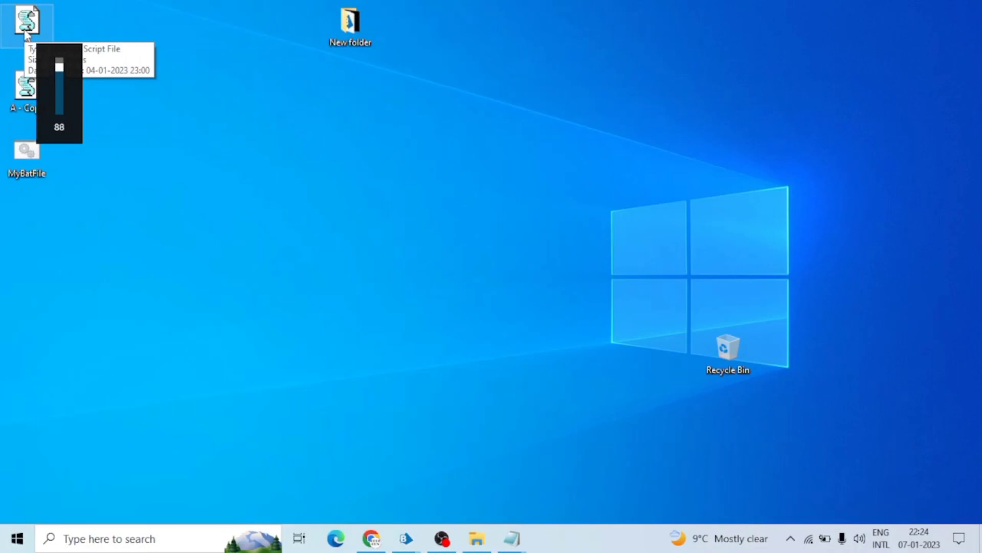
key("XF86AudioRaiseVolume")
key("XF86AudioRaiseVolume")
key("XF86AudioRaiseVolume")
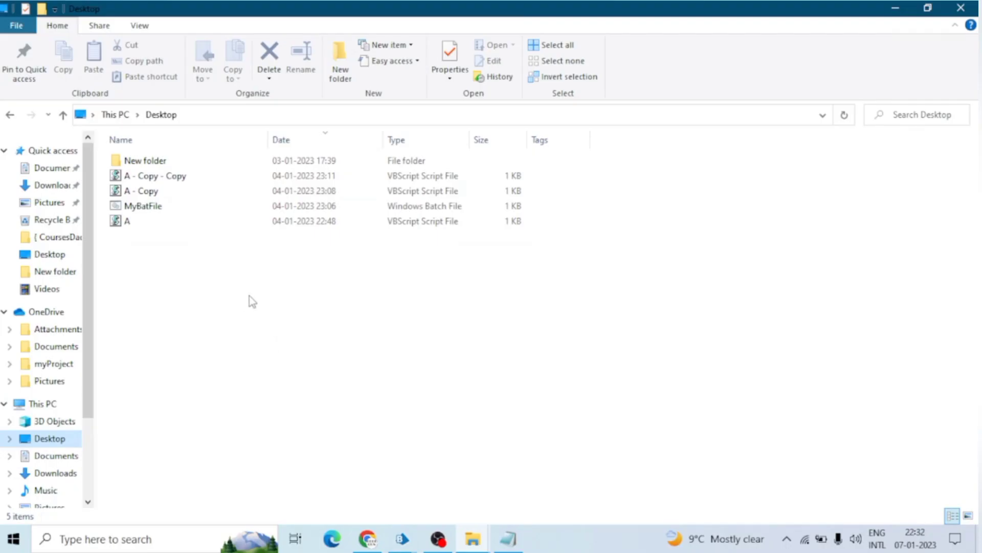
Create an empty text document named New in the Desktop folder and bring up Notepad from the taskbar.
right_click(249, 296)
mouse_move(323, 447)
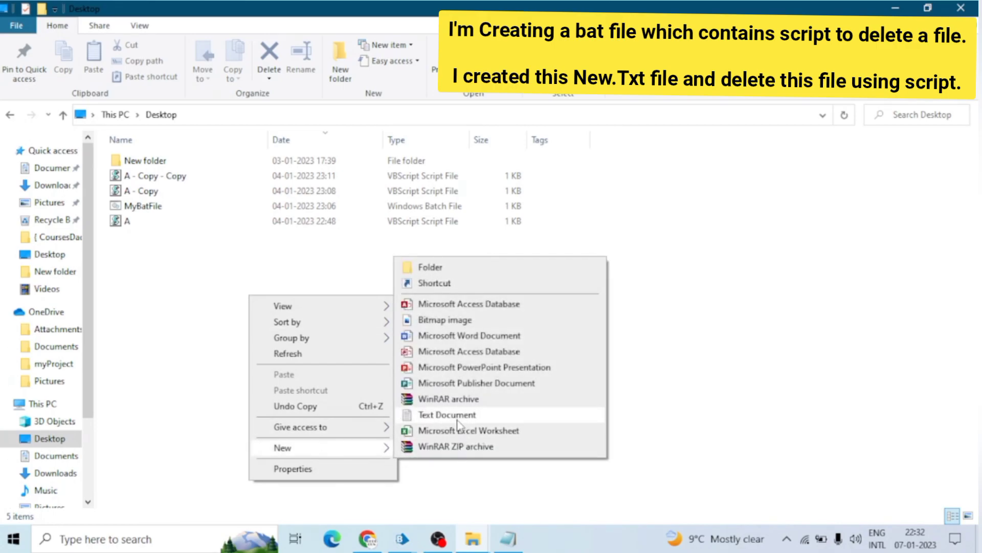
left_click(457, 414)
left_click_drag(145, 237, 233, 240)
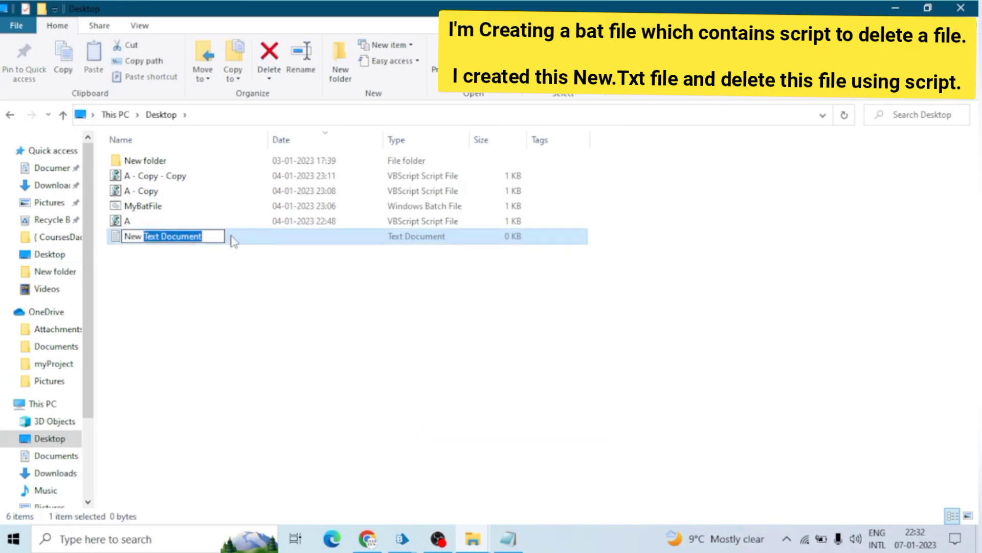
key("BackSpace")
left_click(207, 292)
right_click(508, 539)
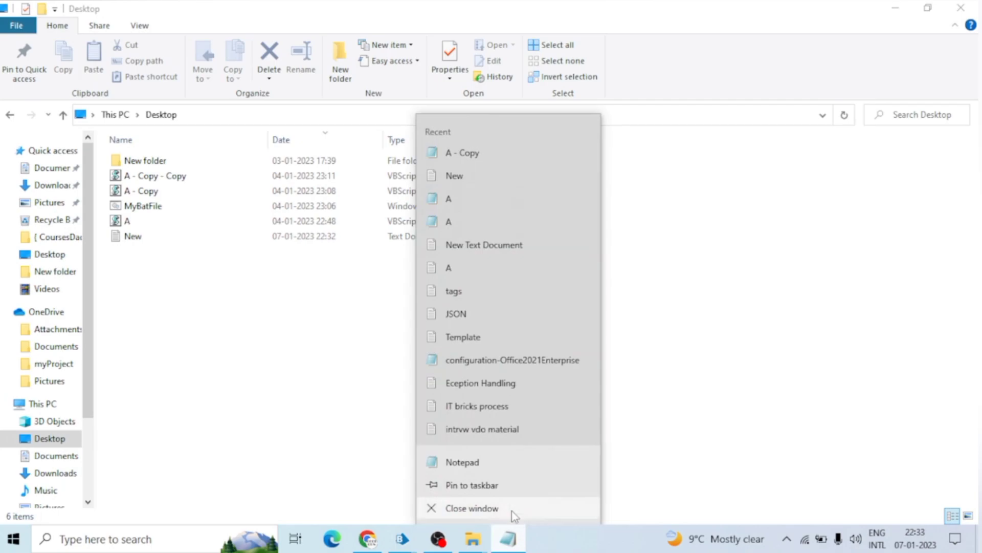
left_click(491, 464)
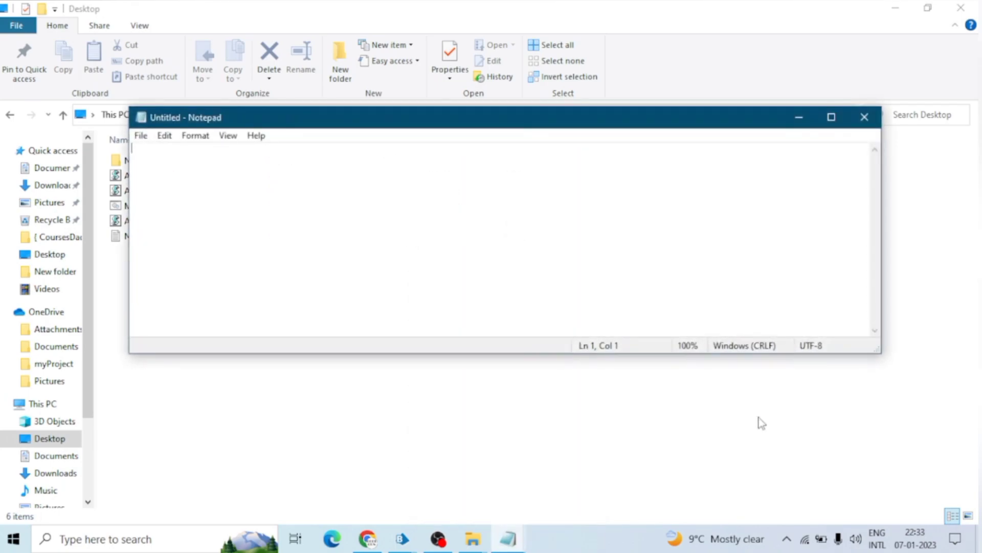
mouse_move(599, 120)
left_mouse_down()
mouse_move(662, 157)
mouse_move(664, 181)
left_mouse_up()
type("@e")
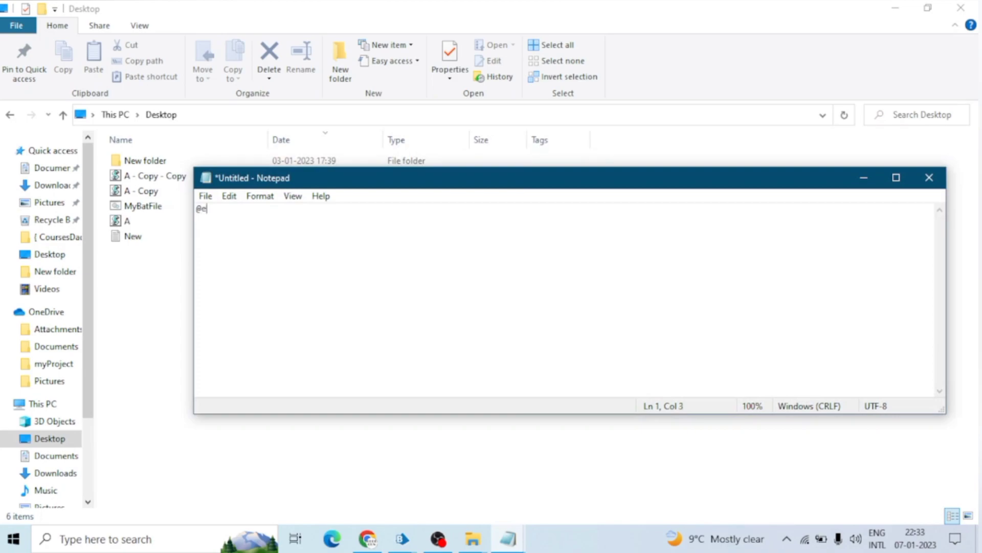
type("cho")
key("BackSpace")
type("off")
key("Return")
type("del")
Add a del line using New.txt's full path copied from the Desktop folder.
left_click_drag(417, 181, 586, 211)
right_click(159, 241)
left_click(137, 238)
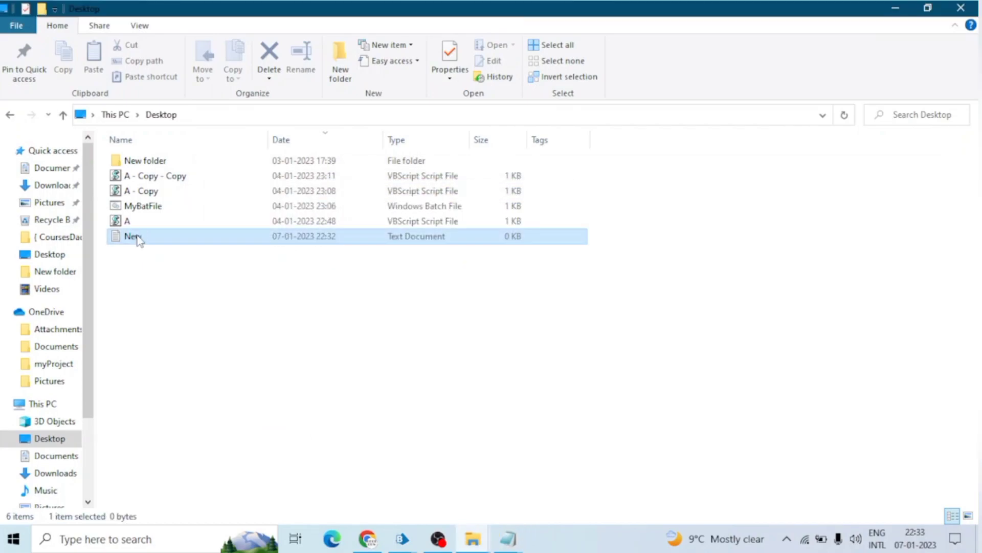
right_click(139, 239)
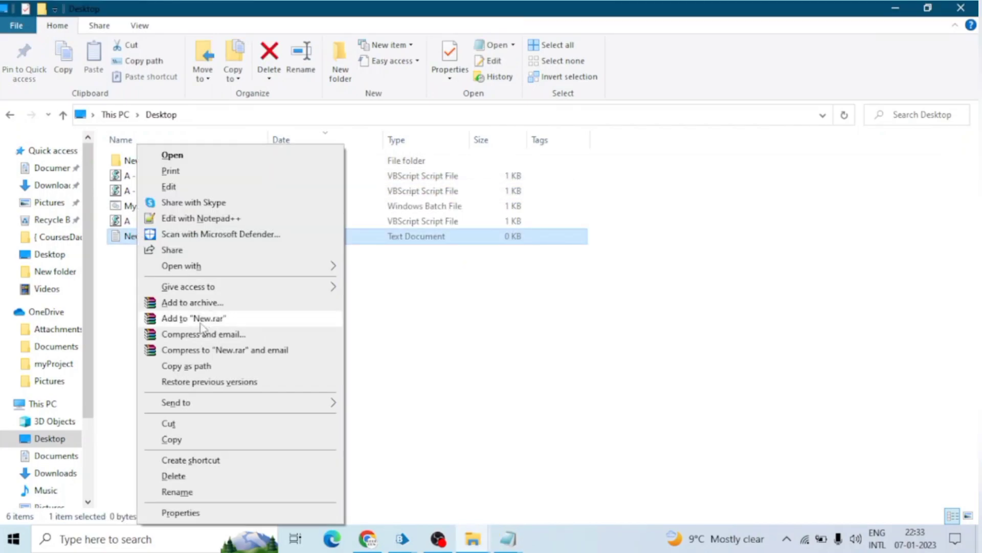
left_click(195, 368)
mouse_move(507, 539)
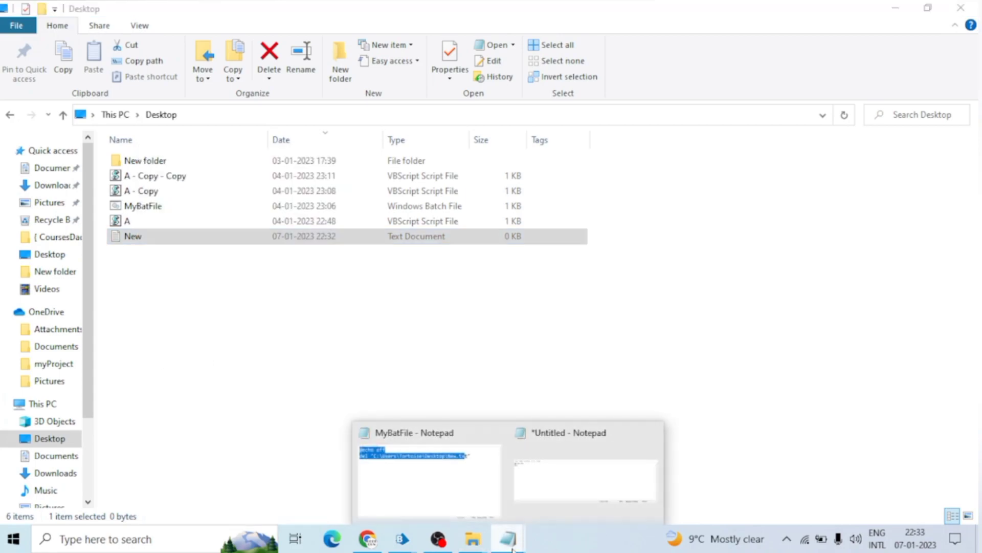
left_click(554, 472)
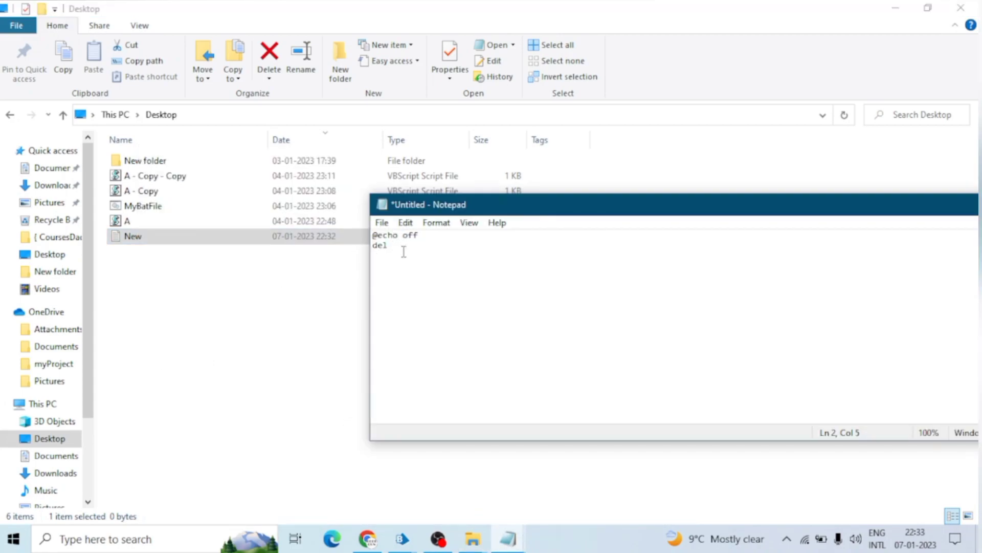
key("ctrl+v")
Deselect the script text and start saving it under a new name.
left_click_drag(617, 209, 584, 223)
double_click(373, 249)
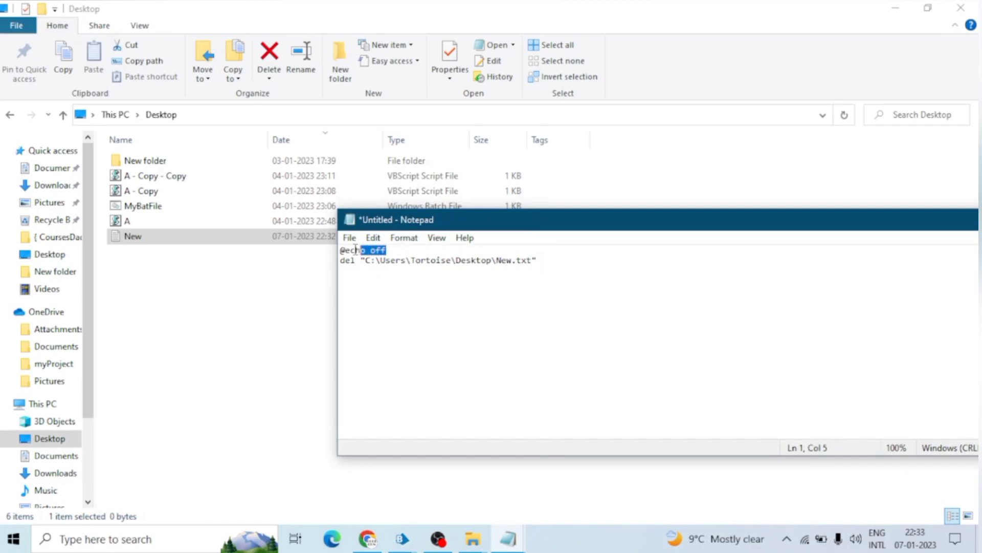
left_click(347, 259)
left_click(350, 238)
left_click(438, 317)
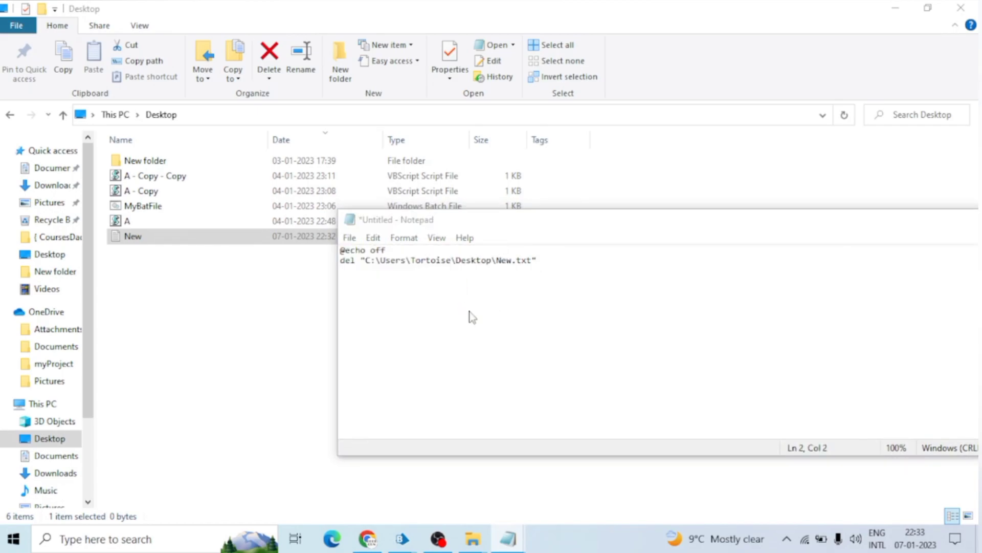
type("Delete")
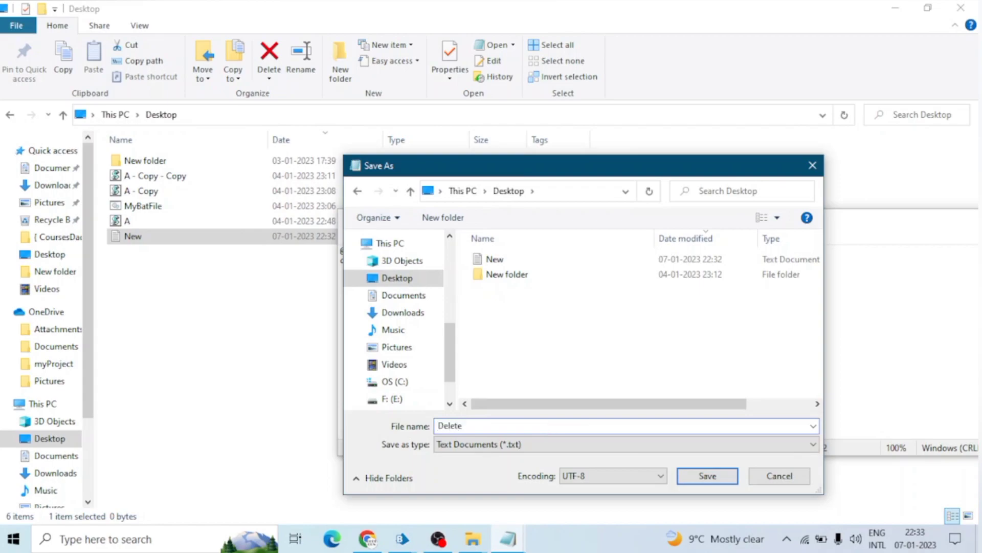
type("AFile")
type(".bat")
Save the script to the Desktop as DeleteAFile.bat, without the .txt extension.
left_click(445, 443)
left_click(450, 469)
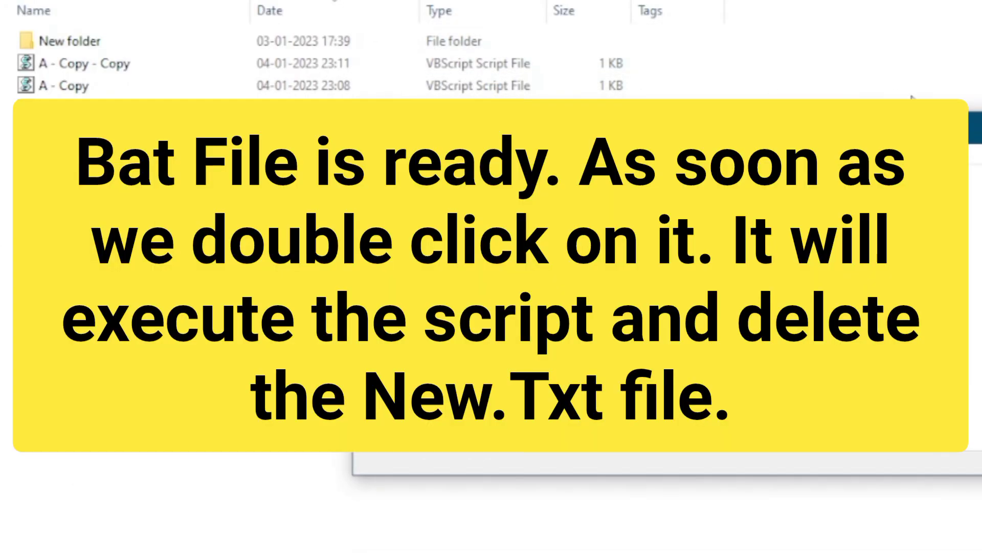
key("Return")
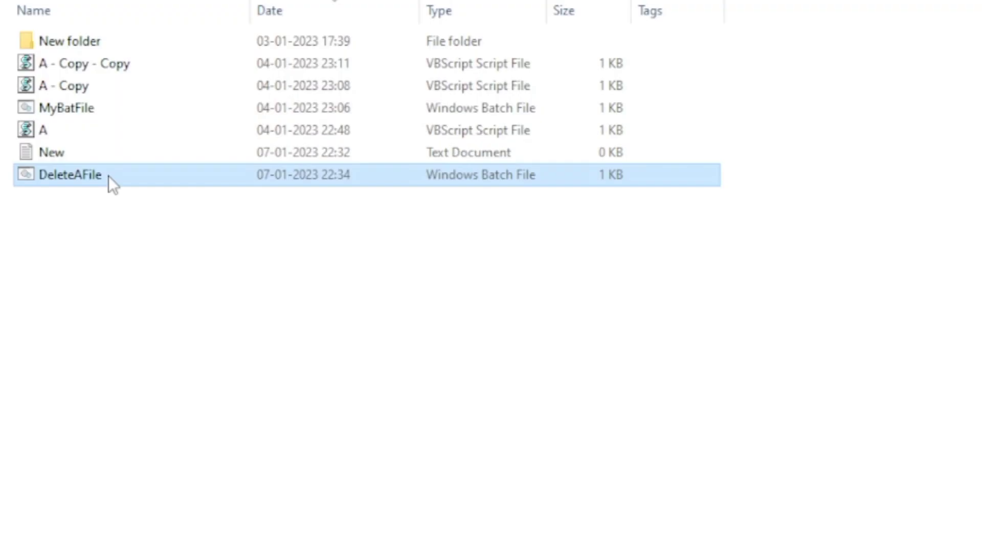
Run DeleteAFile, then refresh and date-sort the Desktop listing to confirm New is gone.
double_click(108, 176)
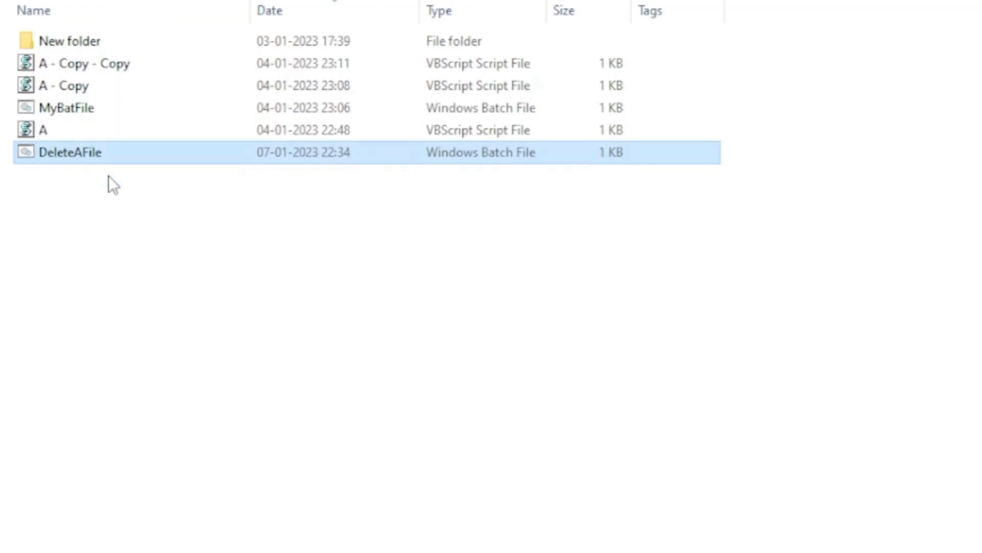
right_click(300, 272)
left_click(330, 358)
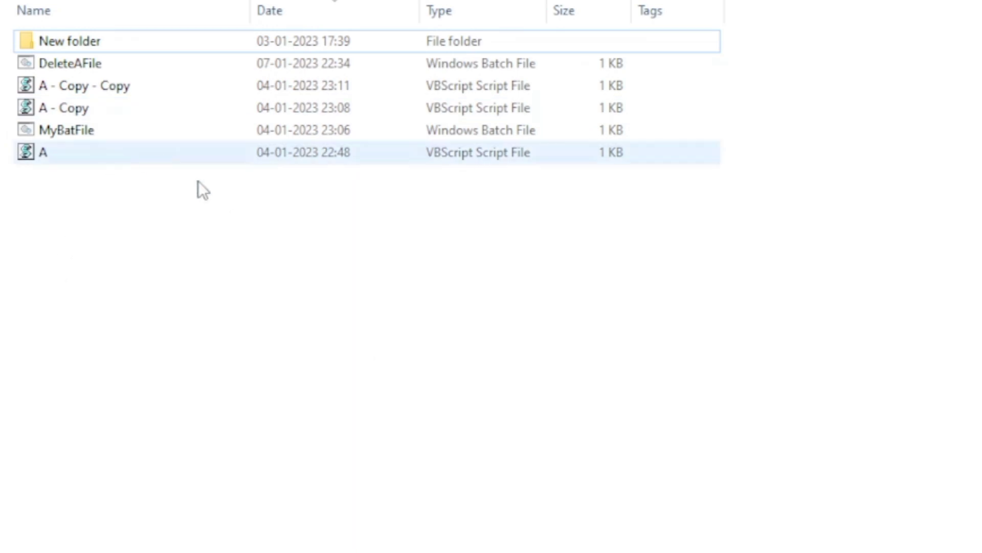
left_click(296, 10)
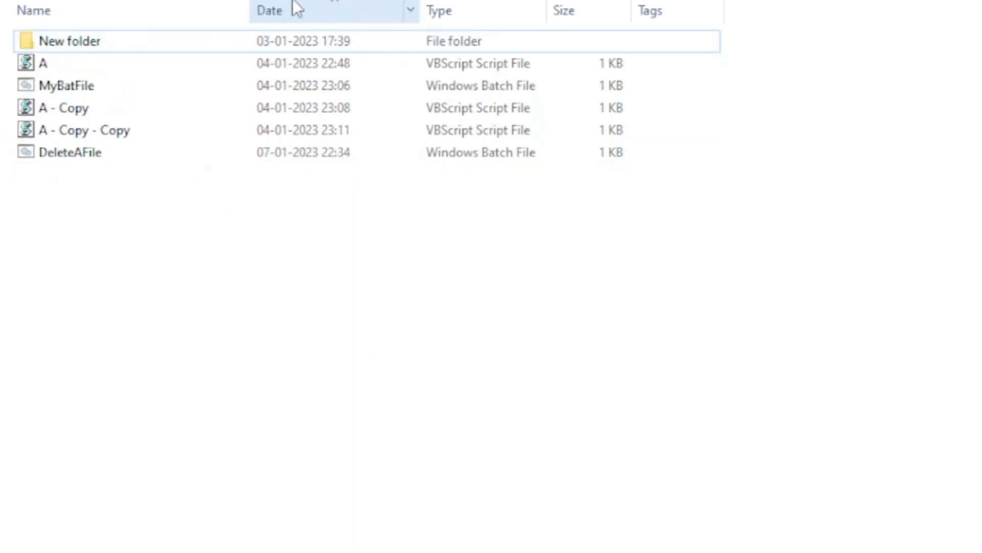
Recreate the empty New text document in the Desktop folder.
right_click(98, 264)
mouse_move(147, 488)
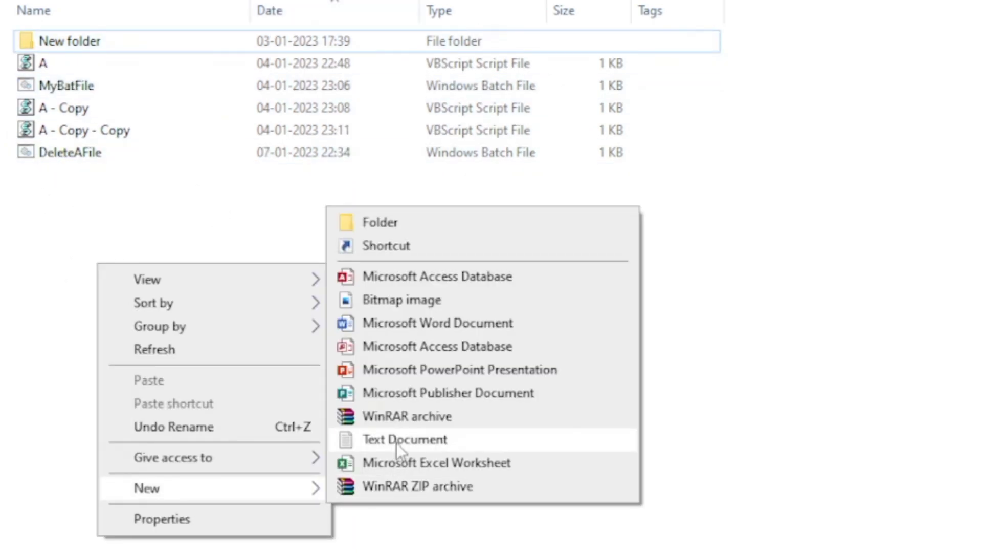
left_click(407, 440)
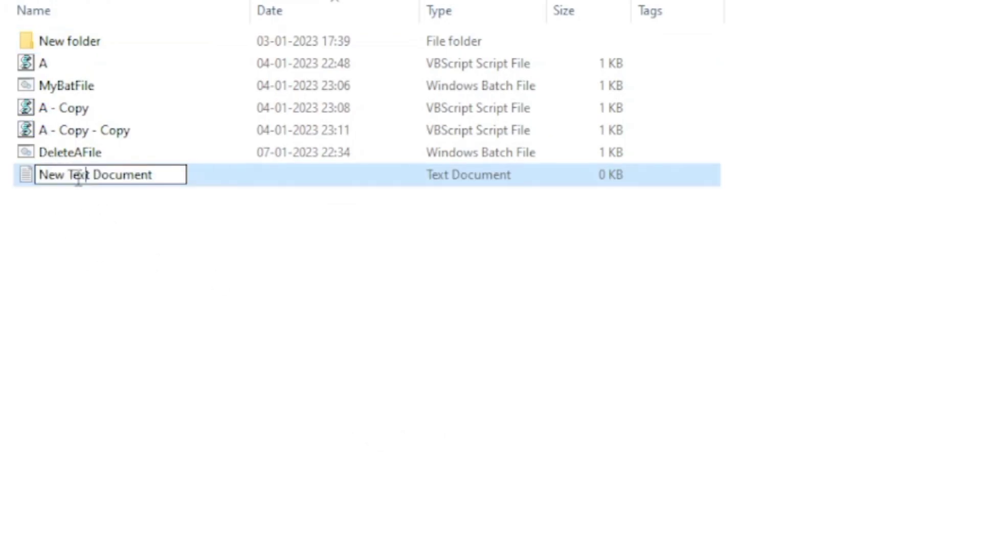
left_click_drag(67, 175, 219, 176)
key("BackSpace")
left_click(115, 159)
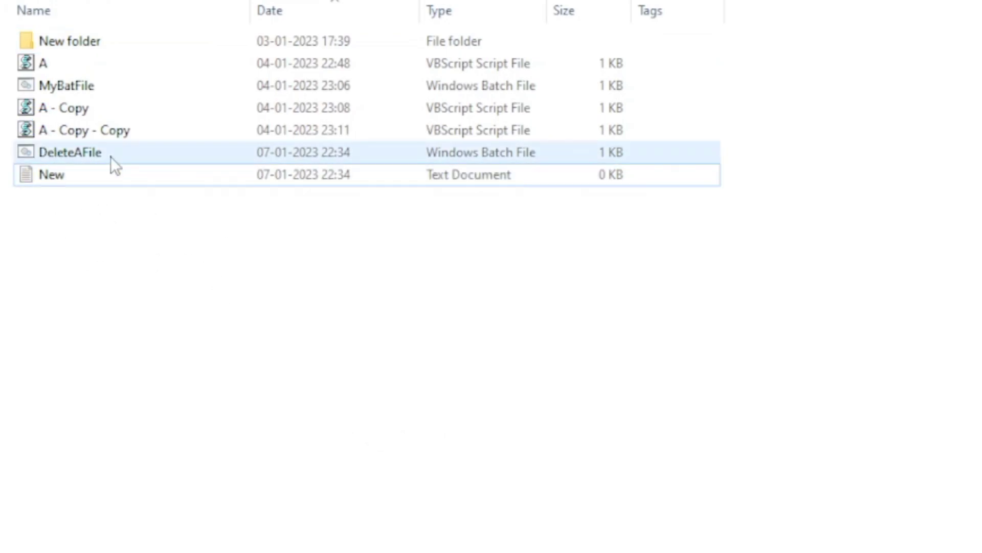
Run DeleteAFile a second time, then create the empty New text file again.
double_click(111, 156)
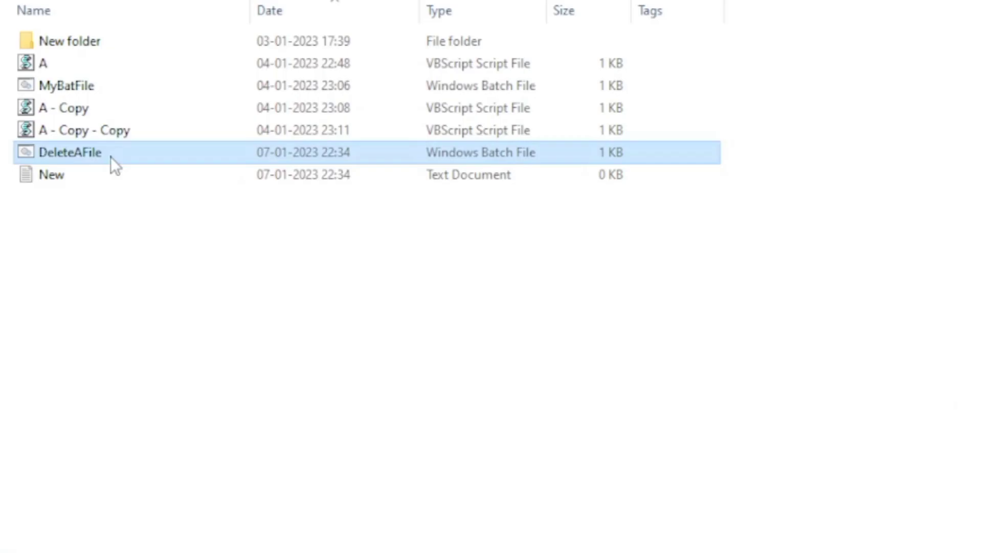
right_click(119, 186)
left_click(419, 359)
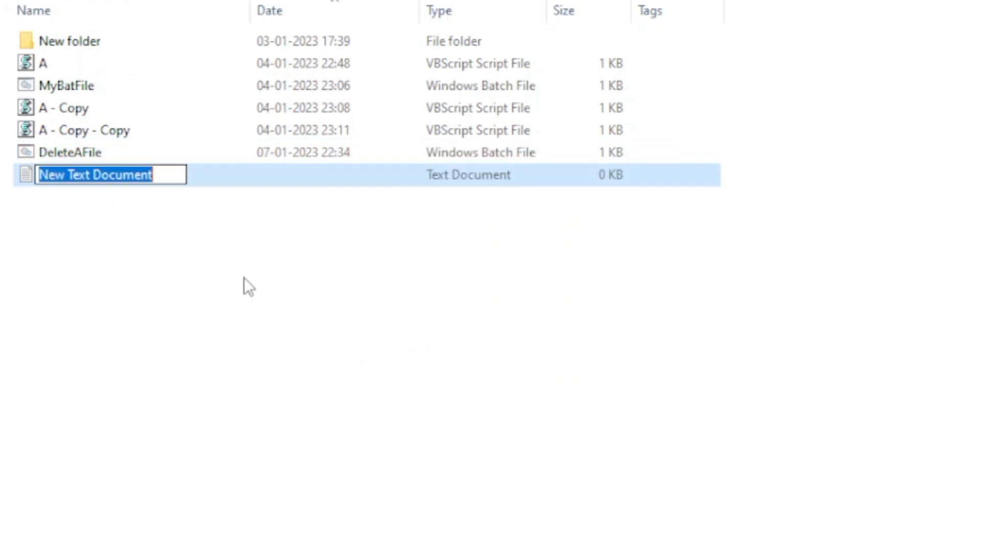
left_click(68, 174)
left_click_drag(67, 174, 198, 184)
key("BackSpace")
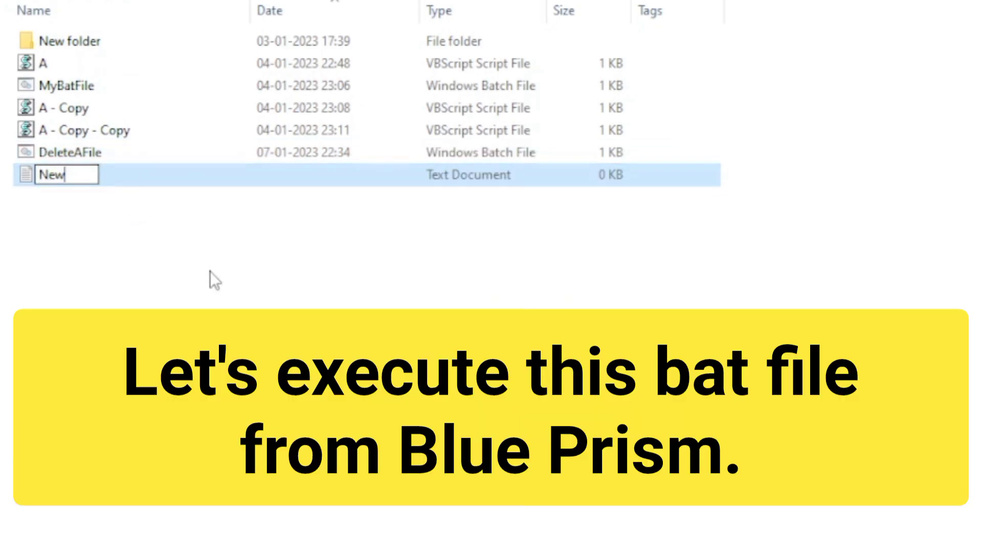
left_click(714, 178)
Bring the Blue Prism Process Studio window to the front.
left_click(587, 260)
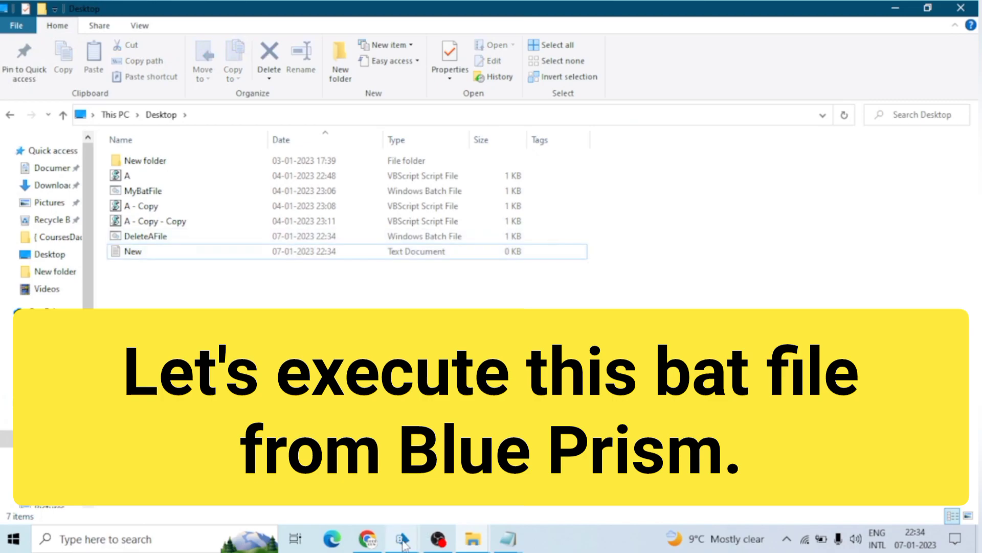
left_click(401, 539)
left_click(403, 461)
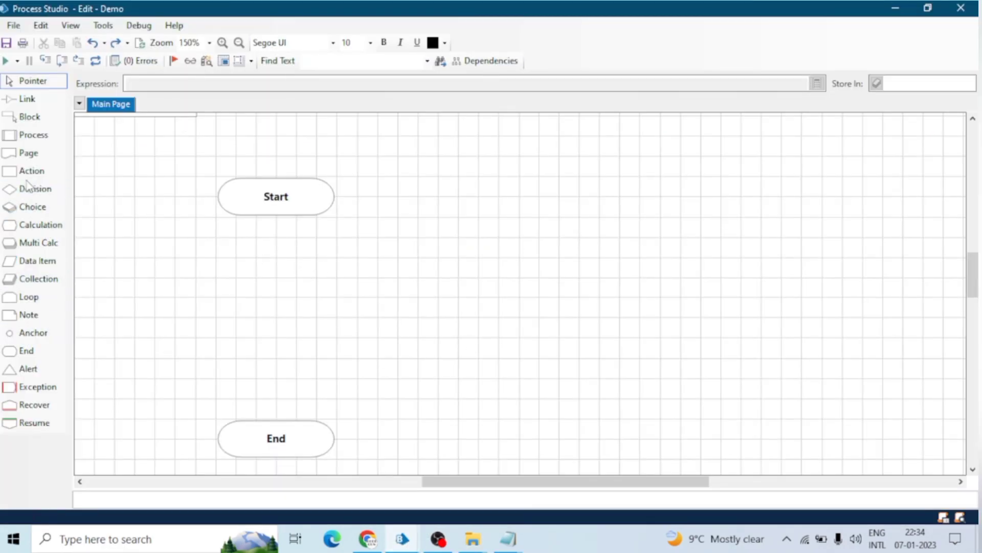
Place an Action stage set to Utility - Environment's Start Process action.
left_click_drag(30, 171, 237, 267)
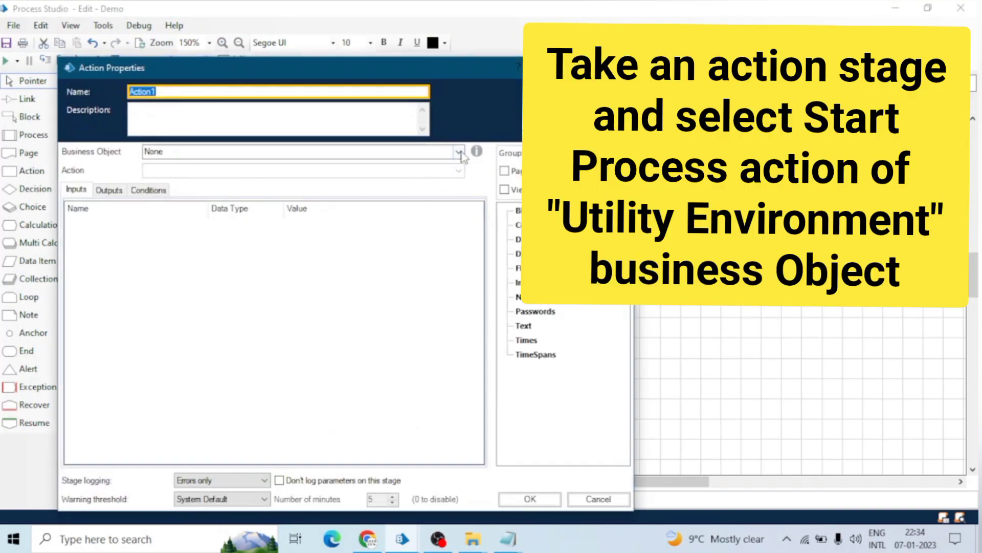
left_click(459, 151)
left_click_drag(458, 177, 459, 290)
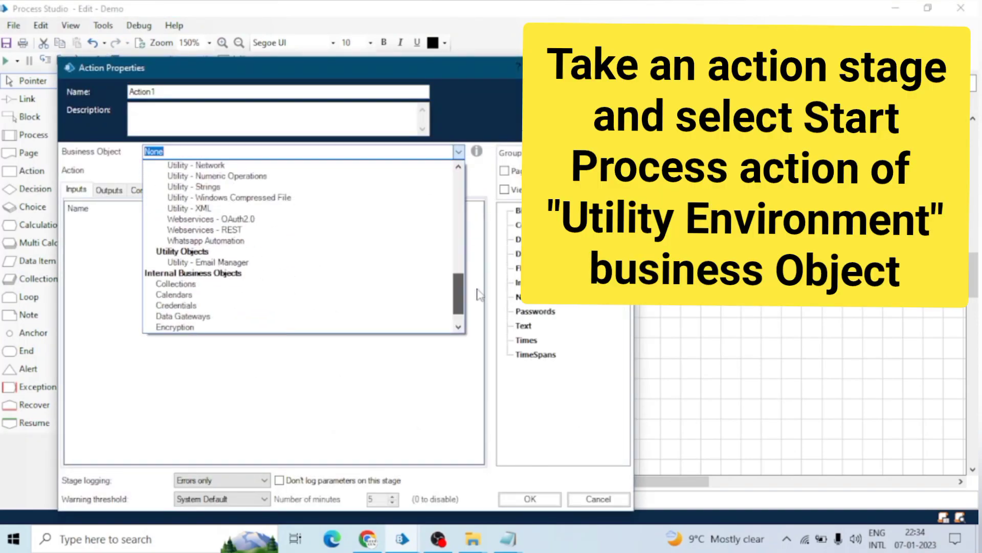
scroll(248, 263, "up", 1)
scroll(248, 263, "up", 3)
scroll(249, 266, "up", 3)
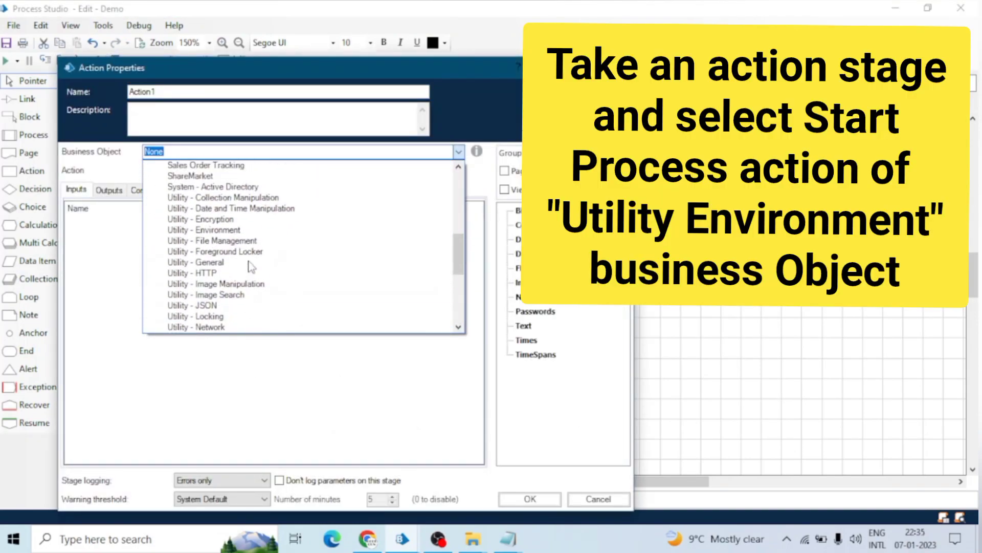
left_click(204, 229)
left_click(369, 170)
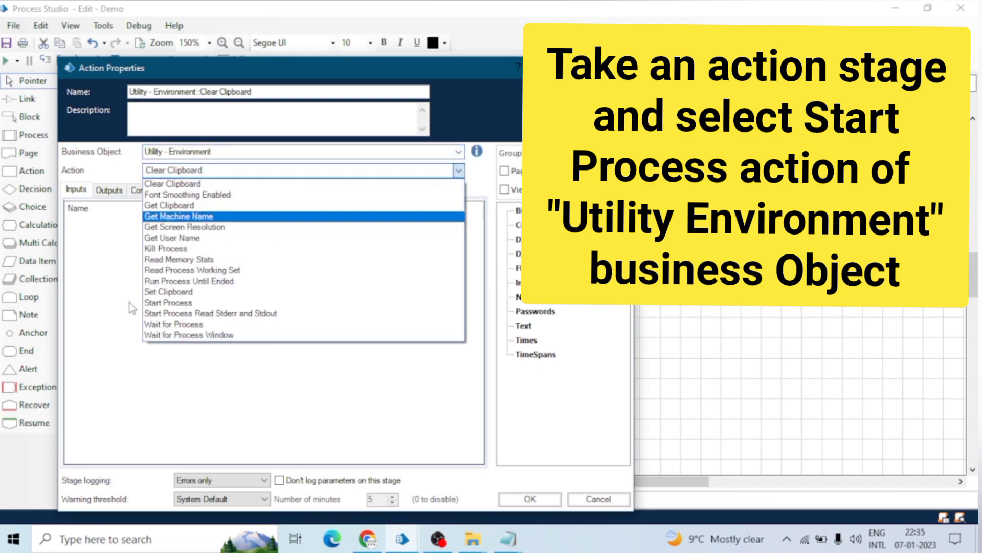
left_click(180, 304)
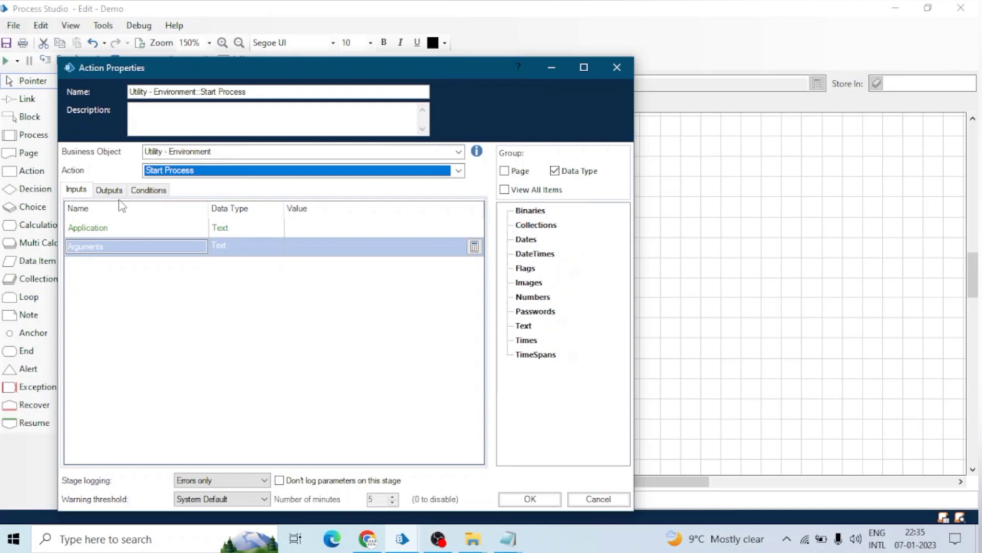
Enter cmd.exe as the Application input and close the action properties.
left_click(434, 229)
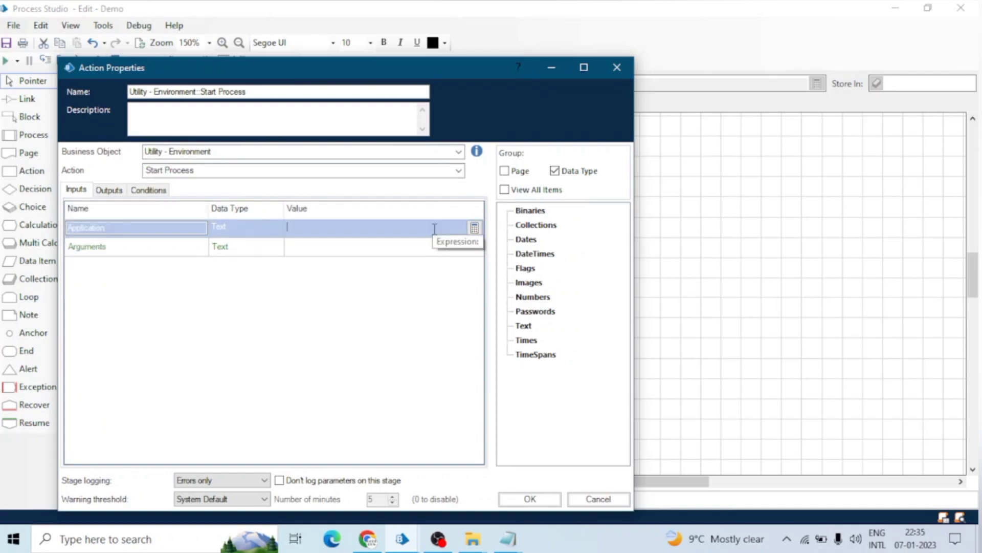
type("\"\"")
type("c")
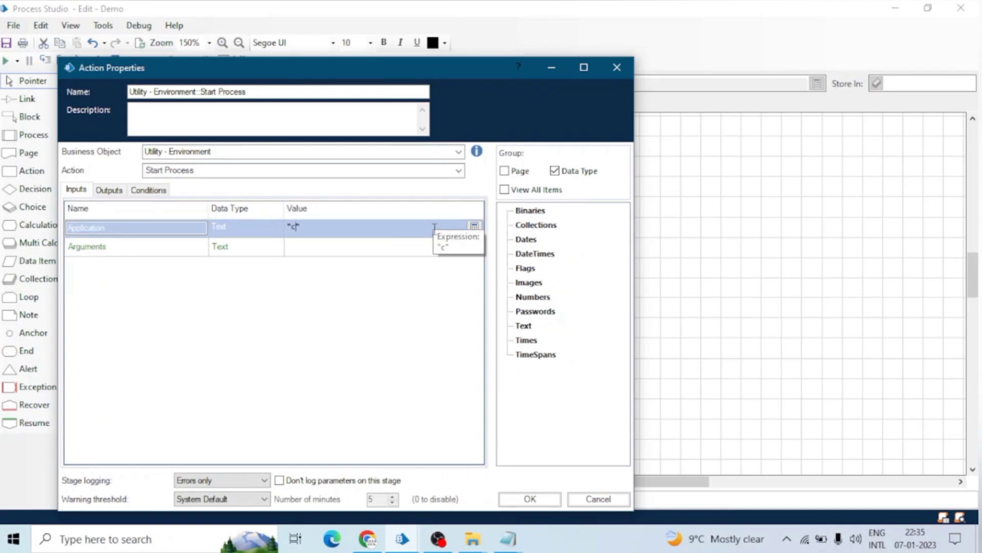
type("md.e")
type("xe")
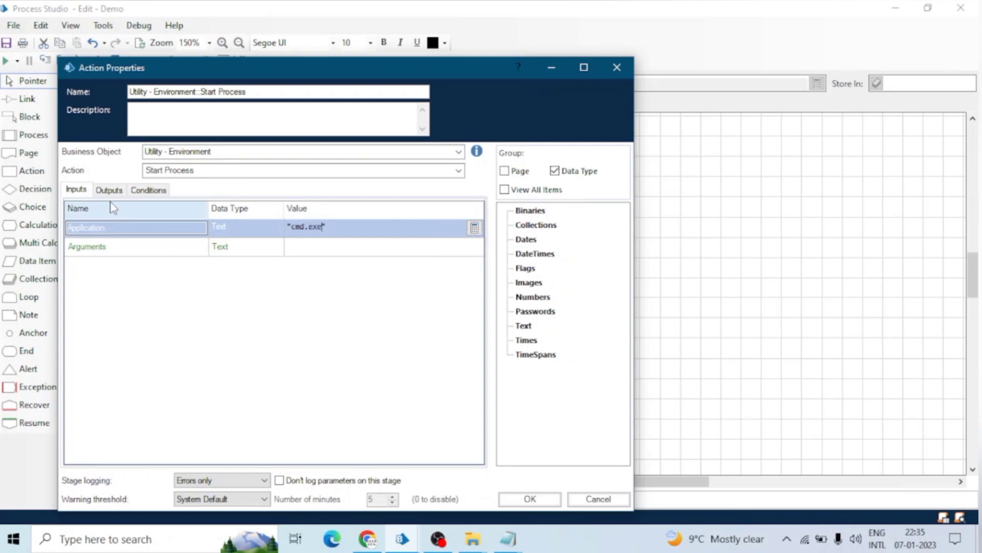
left_click(106, 190)
left_click(75, 189)
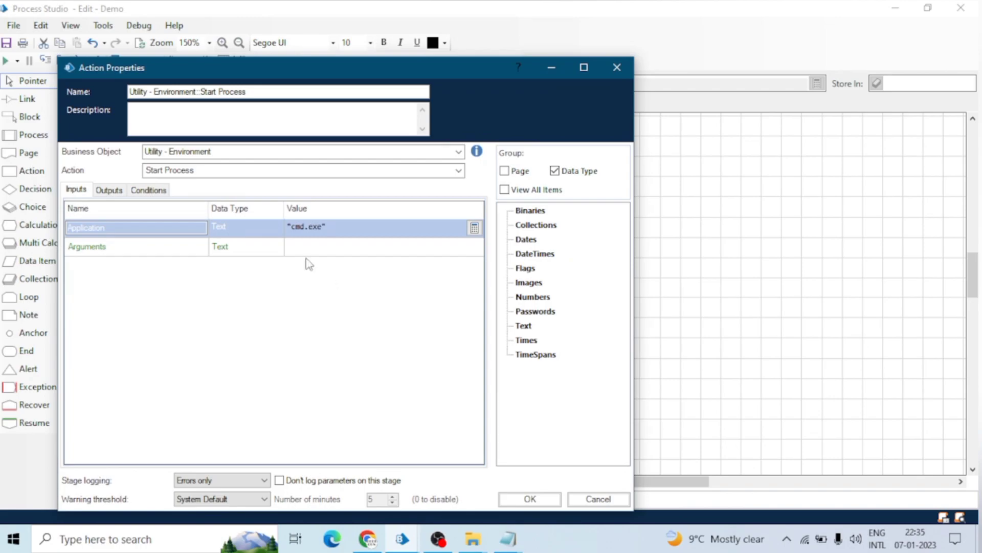
key("Return")
Link Start, the action and End, and tidy the stage positions.
left_click_drag(277, 197, 276, 297)
left_click_drag(276, 296, 278, 417)
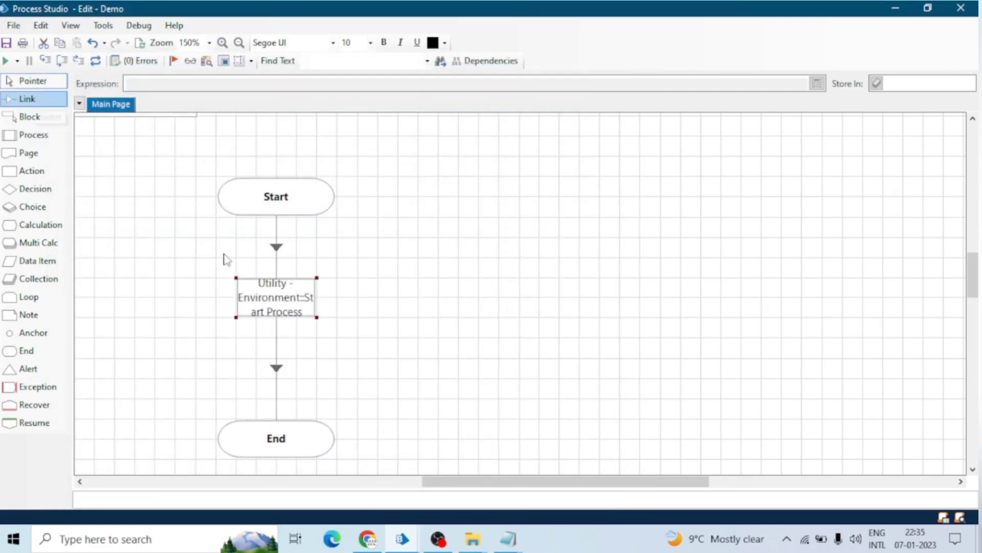
key("Escape")
left_click_drag(276, 300, 276, 260)
left_click_drag(311, 441, 311, 360)
left_click_drag(336, 277, 338, 285)
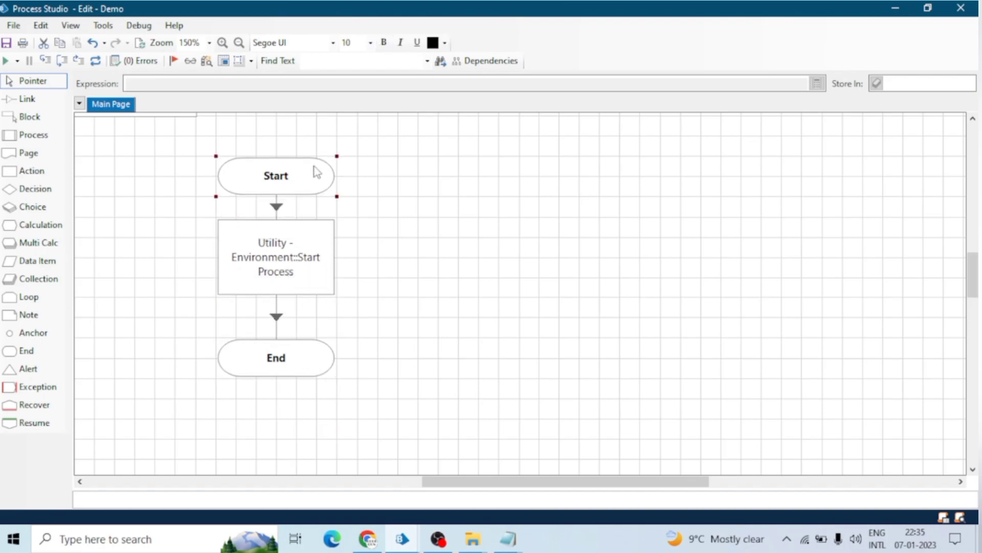
double_click(315, 158)
key("Return")
Step through the process and minimize the Command Prompt window it opens.
left_click(61, 60)
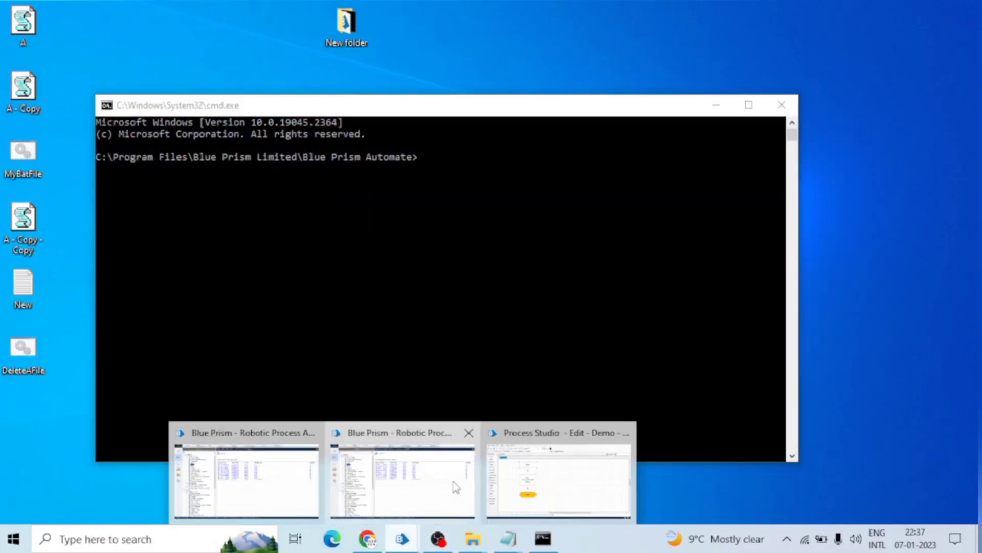
left_click(423, 516)
left_click(514, 500)
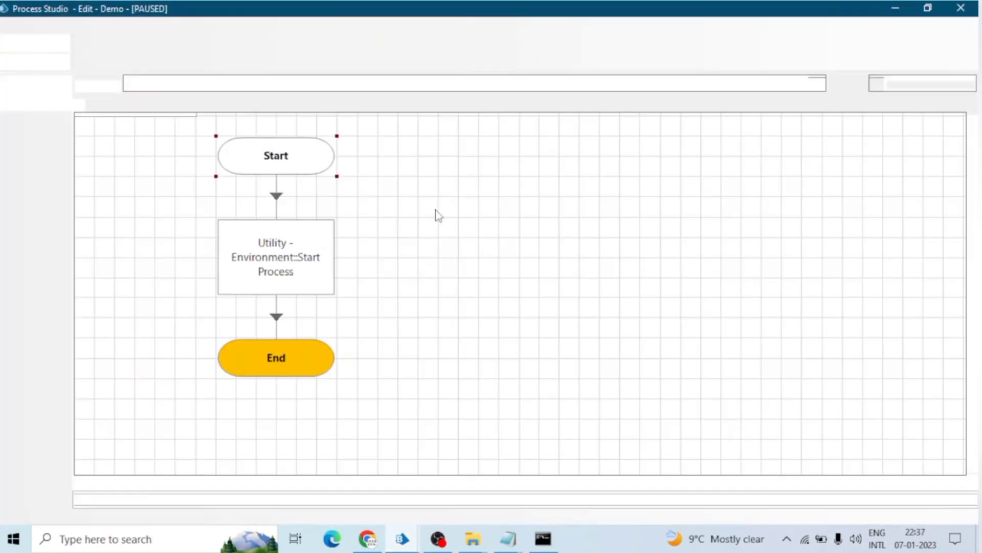
left_click(543, 539)
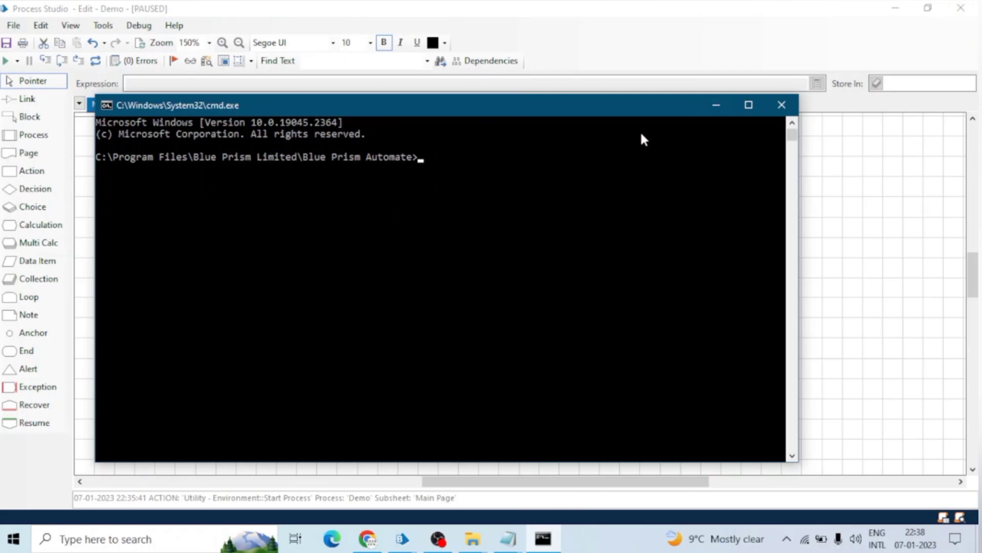
left_click(718, 105)
Open the expression editor for the Start Process action's Arguments input.
left_click(298, 278)
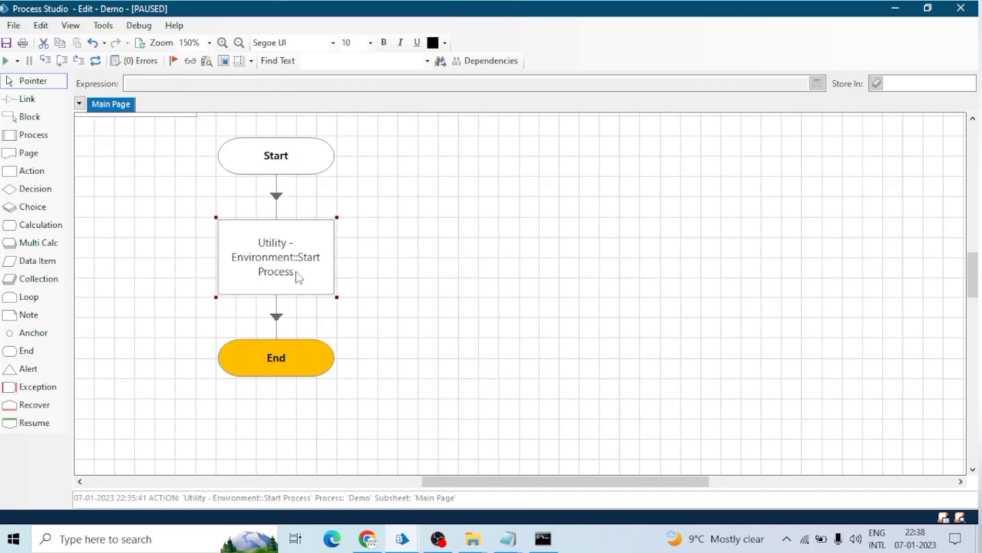
double_click(298, 277)
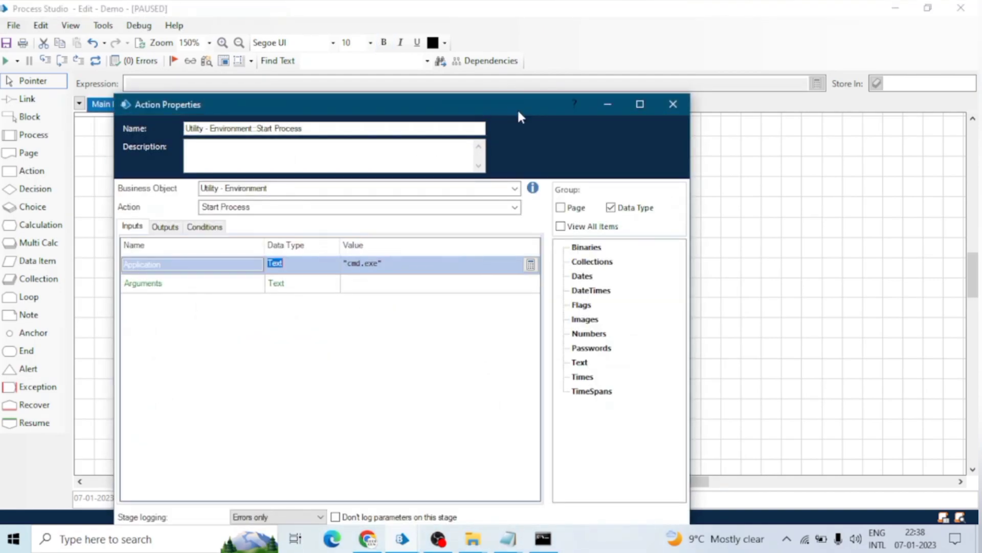
left_click(519, 225)
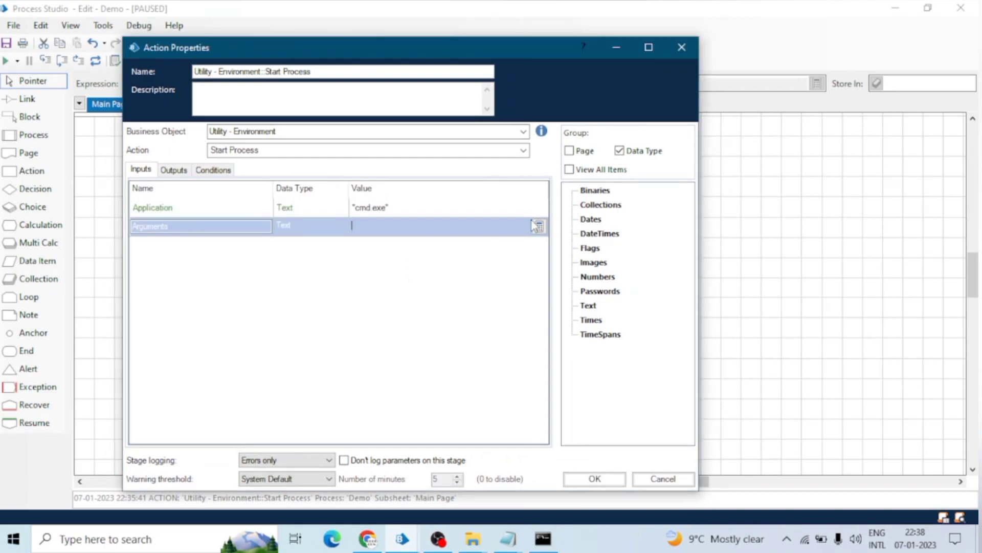
left_click(540, 226)
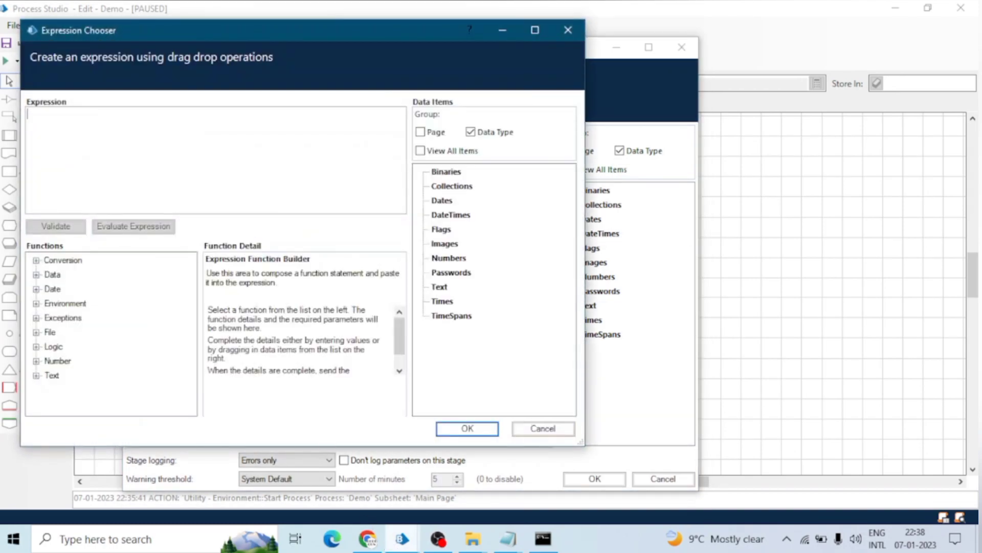
Copy DeleteAFile.bat's full path from the Desktop folder and return to Blue Prism.
left_click(472, 539)
mouse_move(473, 539)
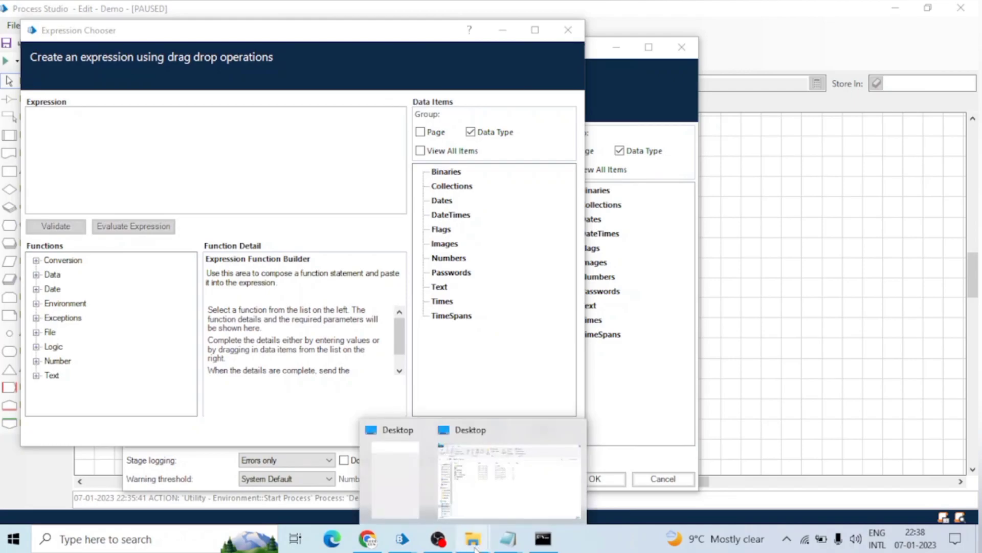
left_click(509, 493)
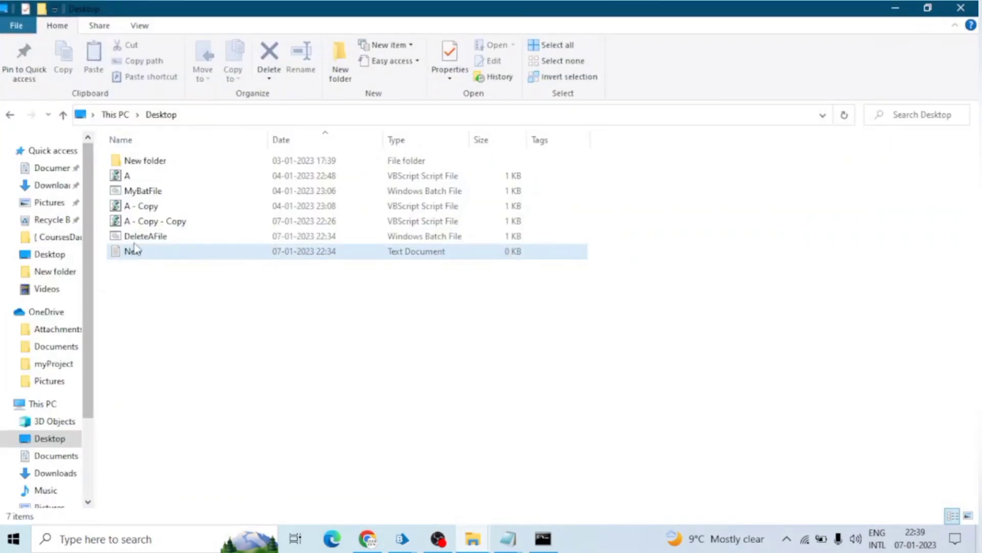
left_click(140, 238)
right_click(141, 244)
left_click(182, 370)
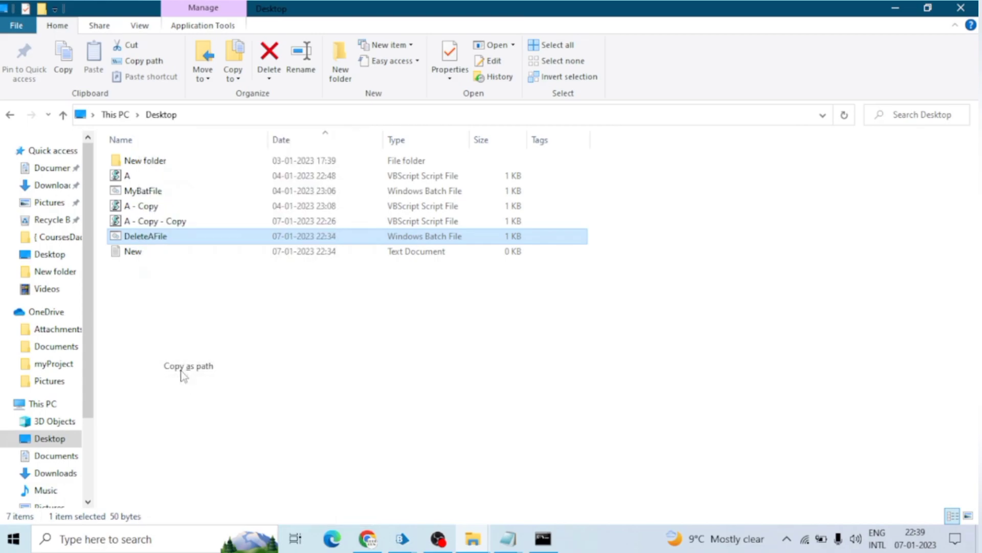
left_click(402, 538)
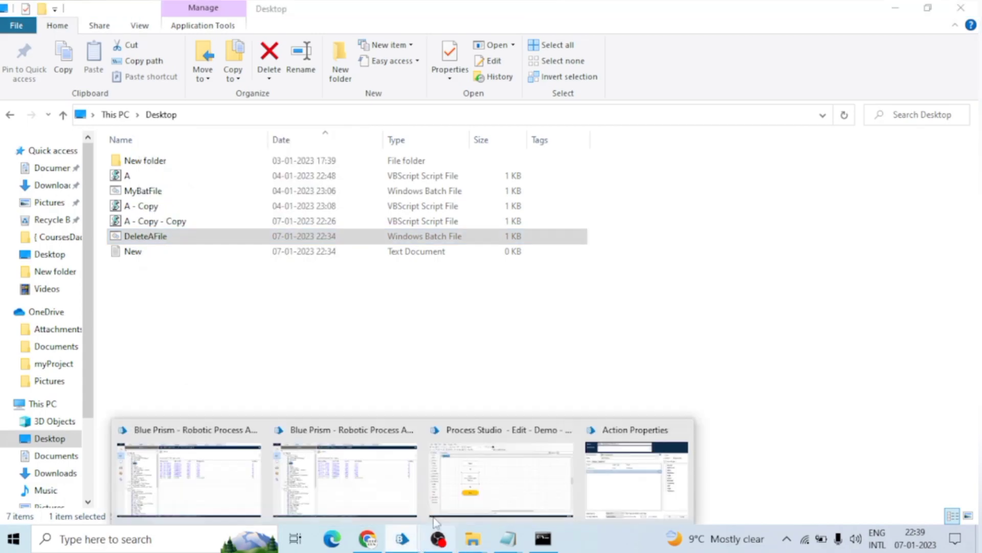
Paste DeleteAFile.bat's path into Arguments, prefix it with /C, and confirm.
left_click(493, 478)
left_click(626, 469)
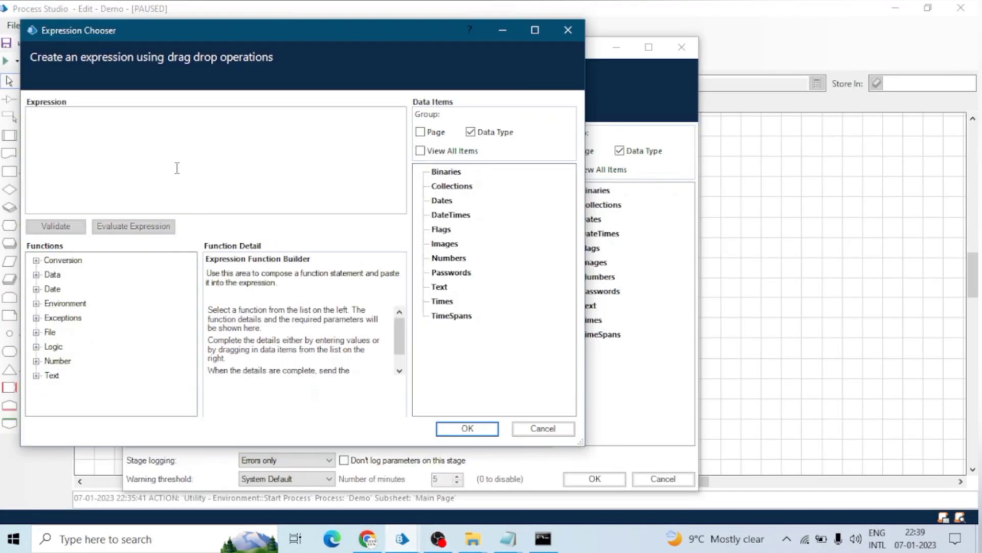
type("\"C:\\Users\\Tortoise\\Desktop\\DeleteAFile.bat\"")
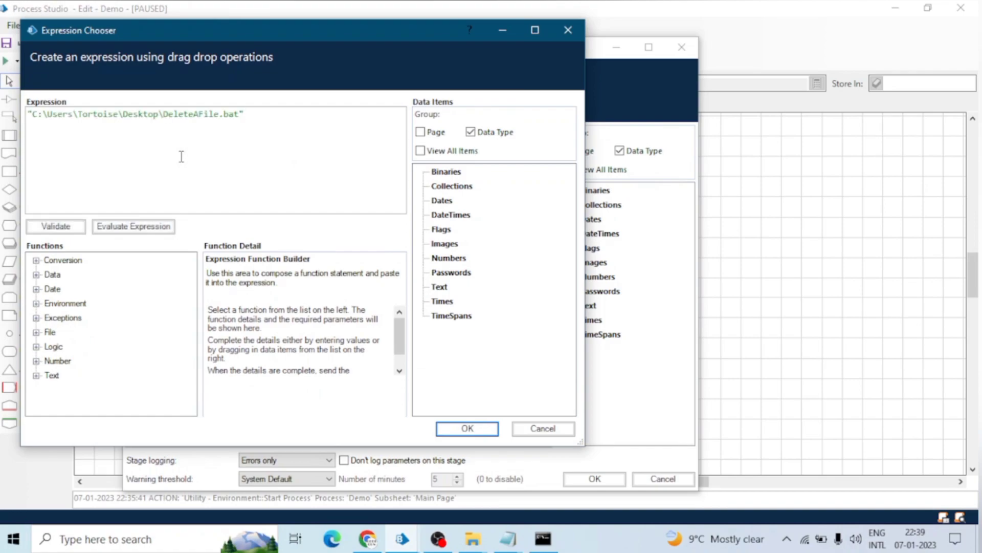
left_click(32, 115)
type("C")
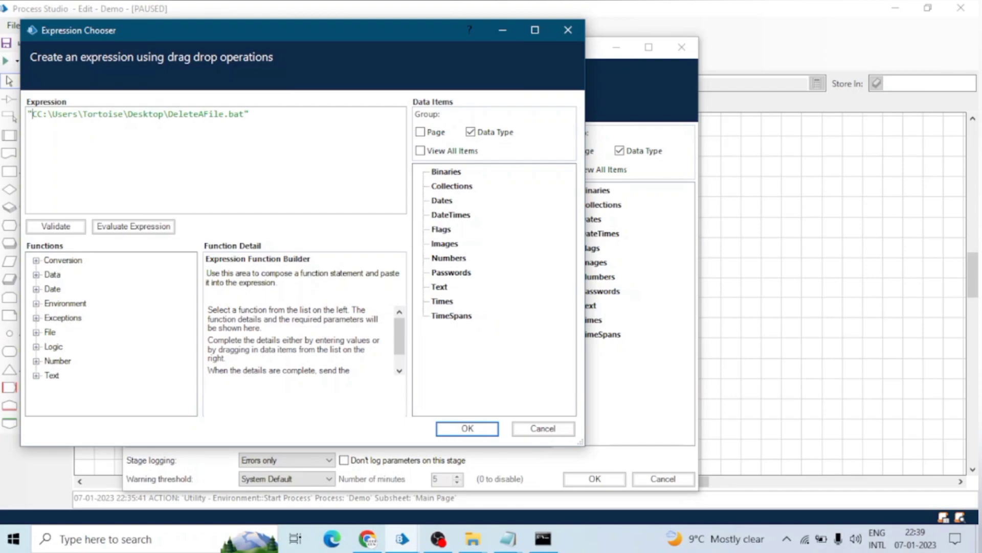
type("/")
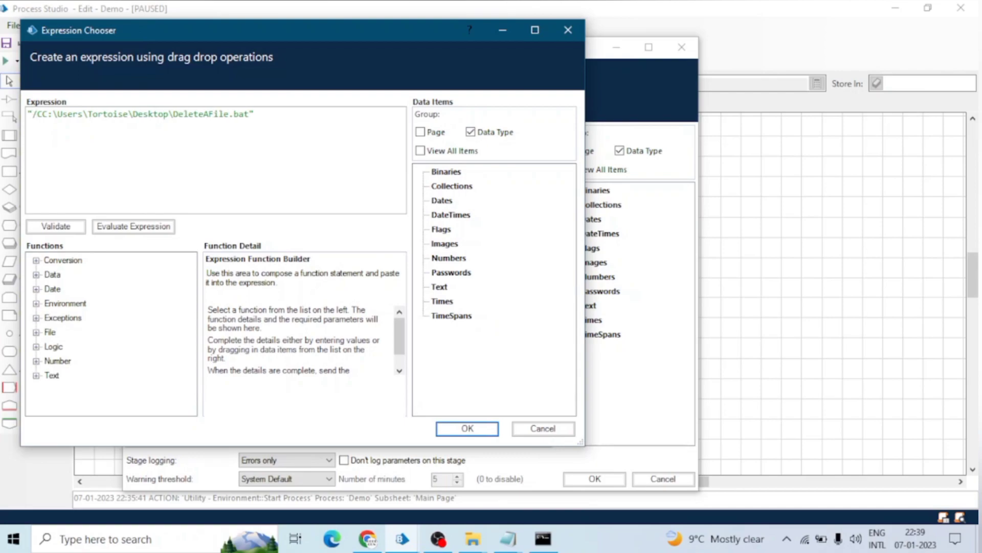
key("BackSpace")
key("Right")
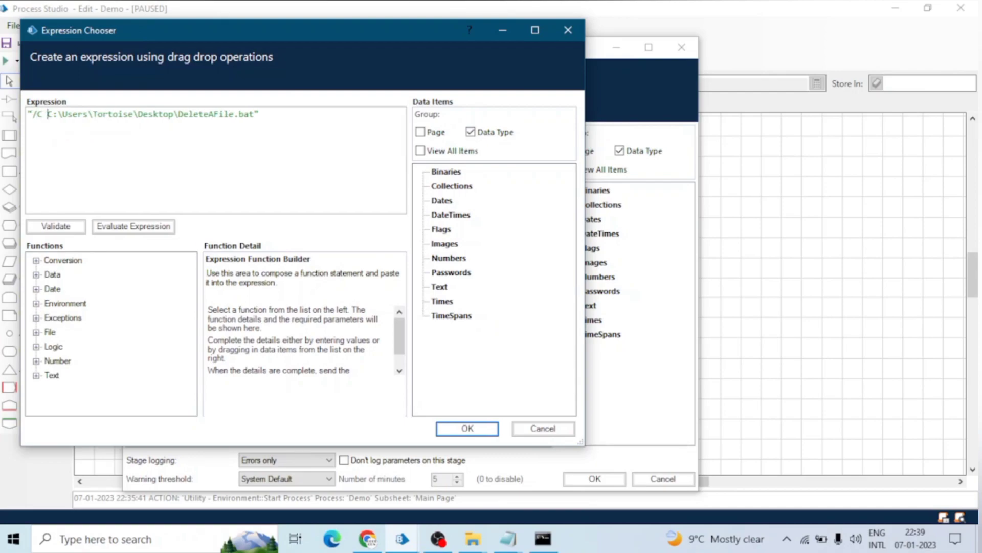
left_click(449, 432)
Close the action properties, reset and run the Demo process, and watch New.txt disappear.
left_click(595, 478)
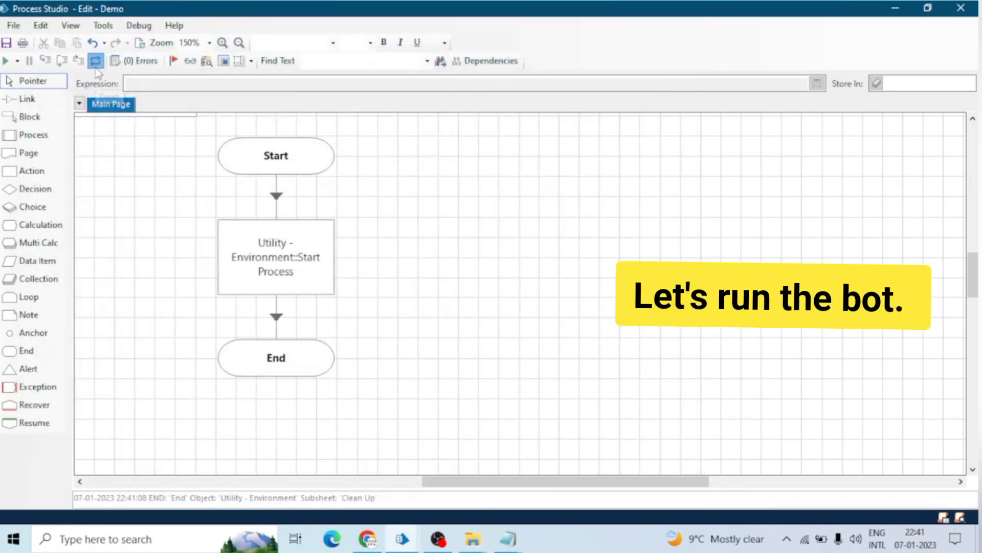
left_click(96, 64)
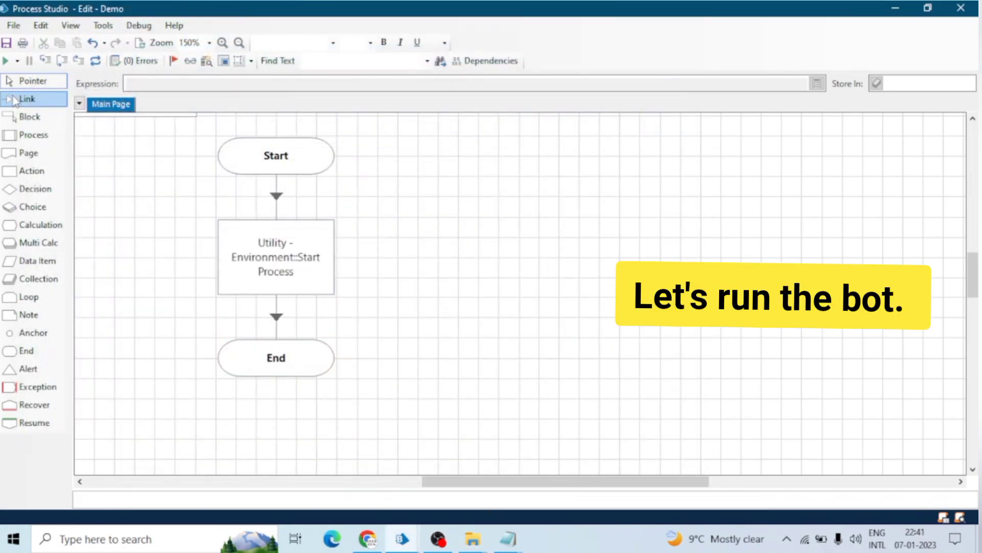
left_click(16, 63)
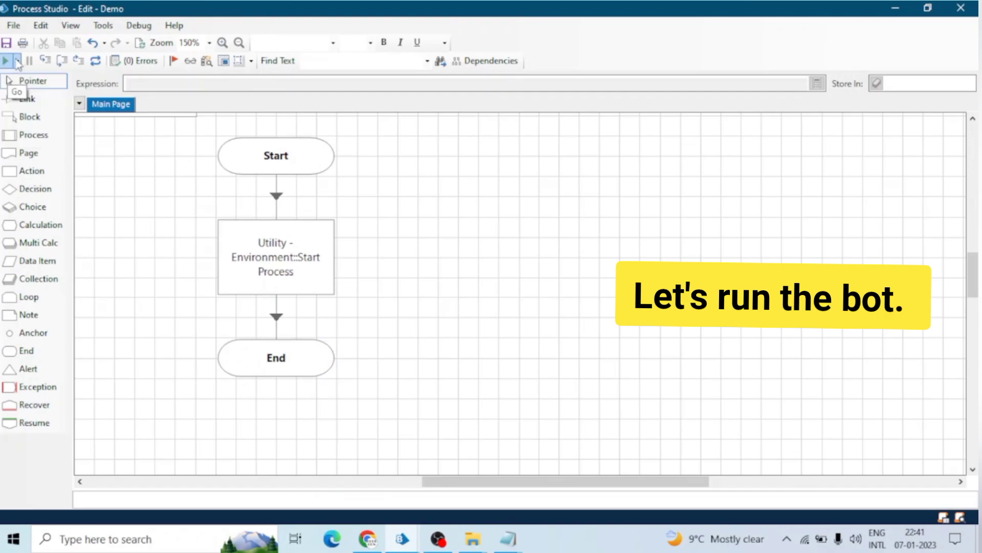
left_click(9, 64)
mouse_move(472, 538)
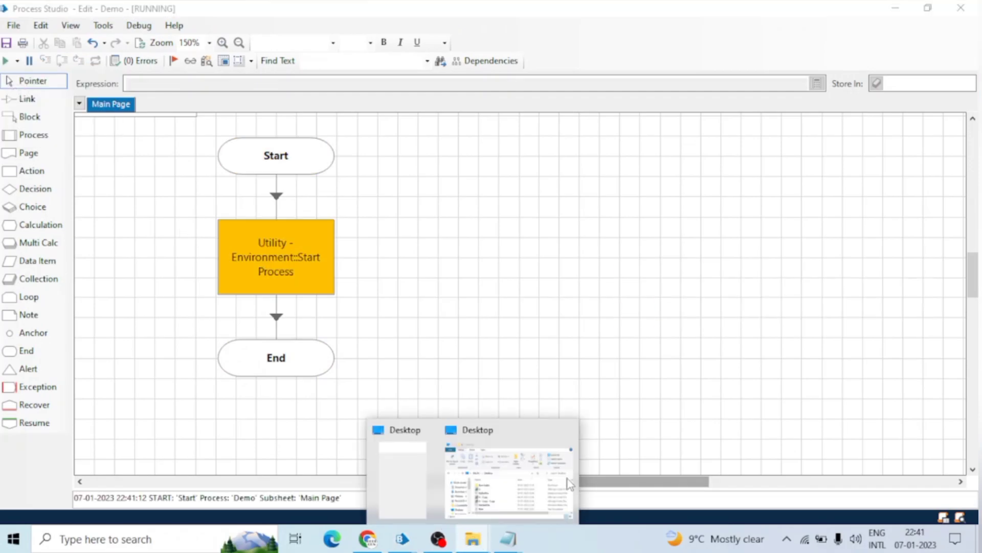
left_click(550, 486)
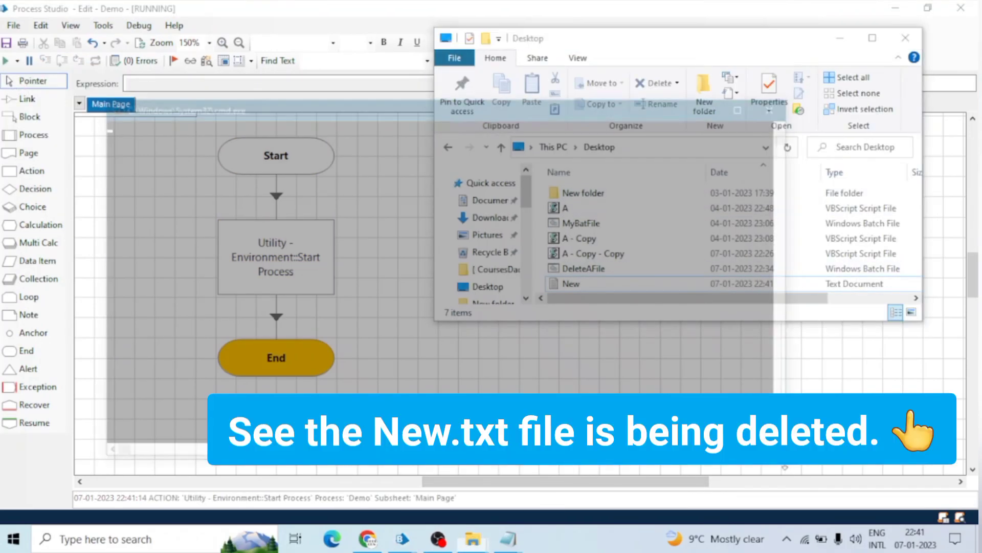